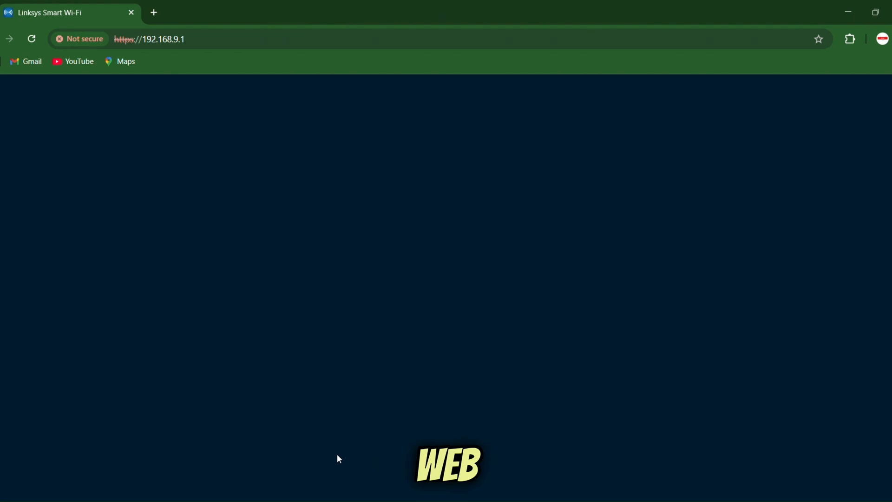
Continue to the Linksys Smart Wi-Fi sign-in page and show the router password hint
{"action": "scroll", "coordinate": [347, 414], "scroll_direction": "down", "scroll_amount": 1}
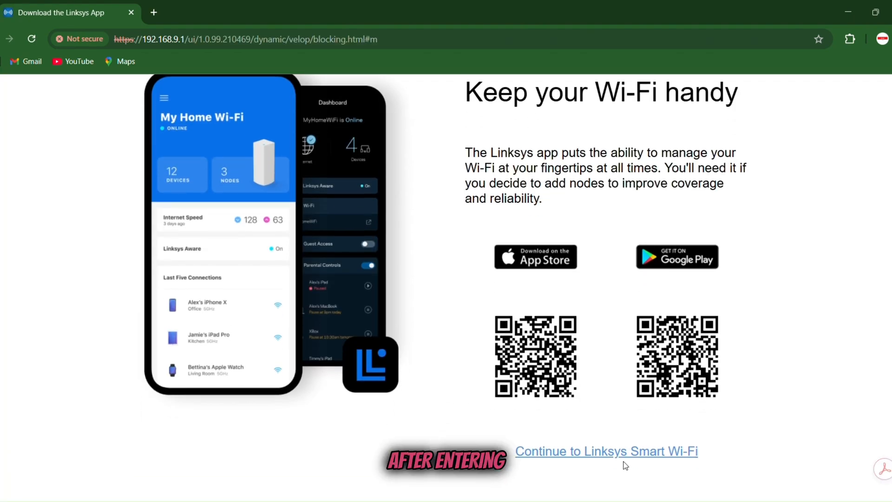
{"action": "left_click", "coordinate": [624, 456]}
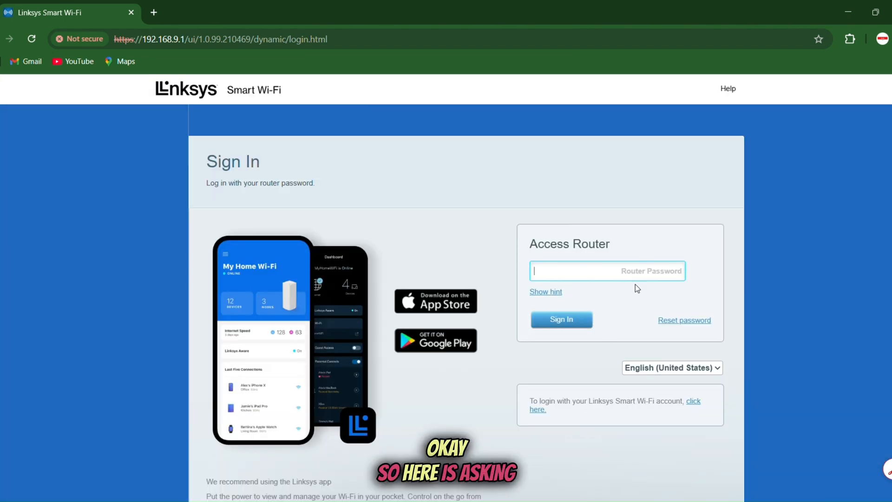
{"action": "left_click", "coordinate": [554, 292]}
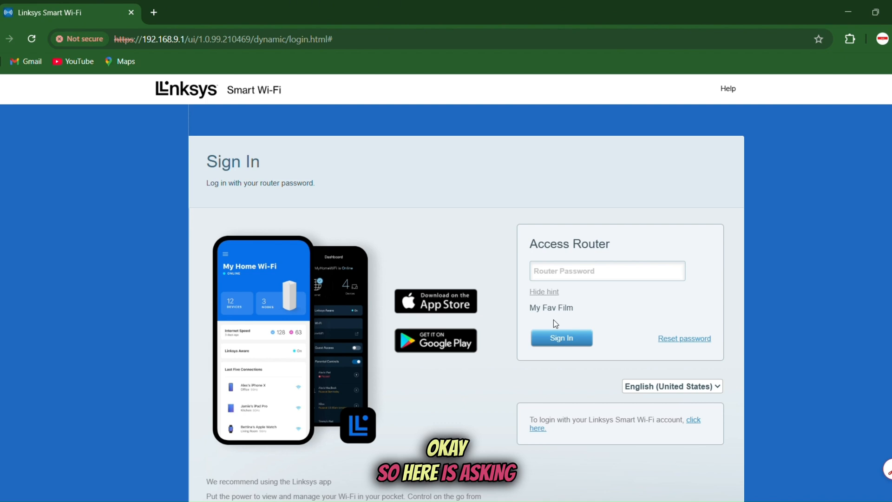
{"action": "left_click", "coordinate": [604, 278]}
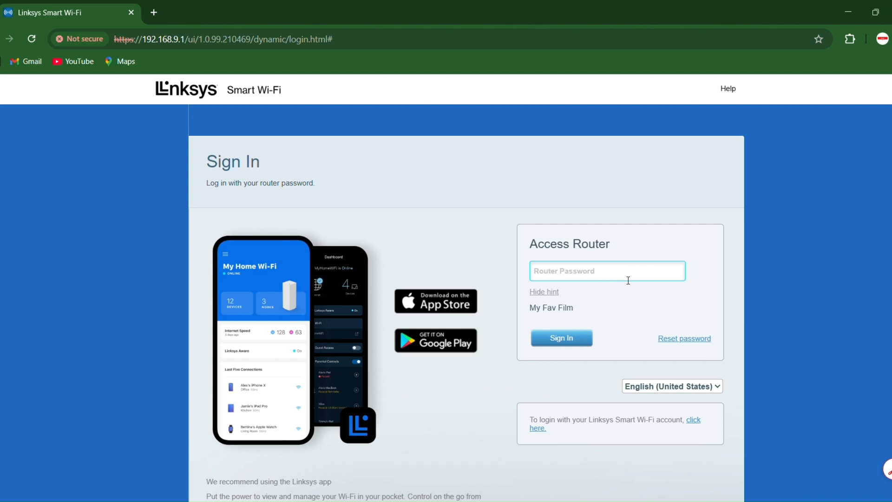
Start the admin password reset and submit the five-digit recovery key
{"action": "left_click", "coordinate": [692, 340]}
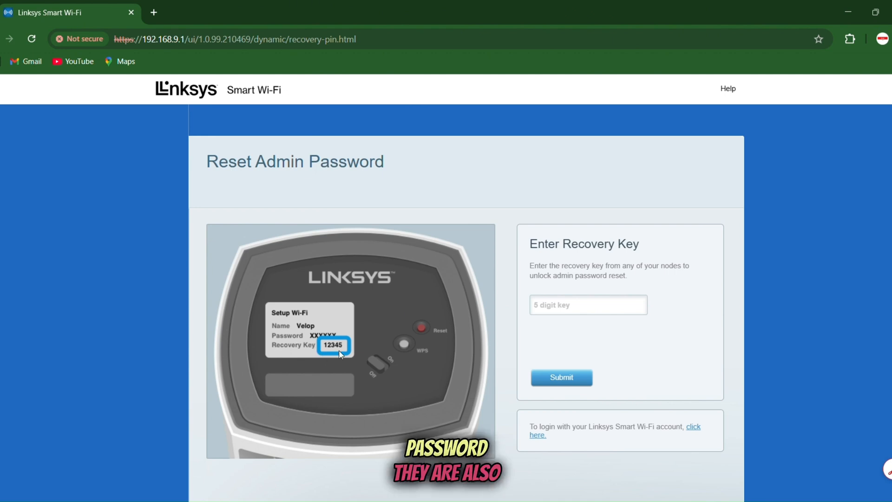
{"action": "left_click", "coordinate": [554, 309]}
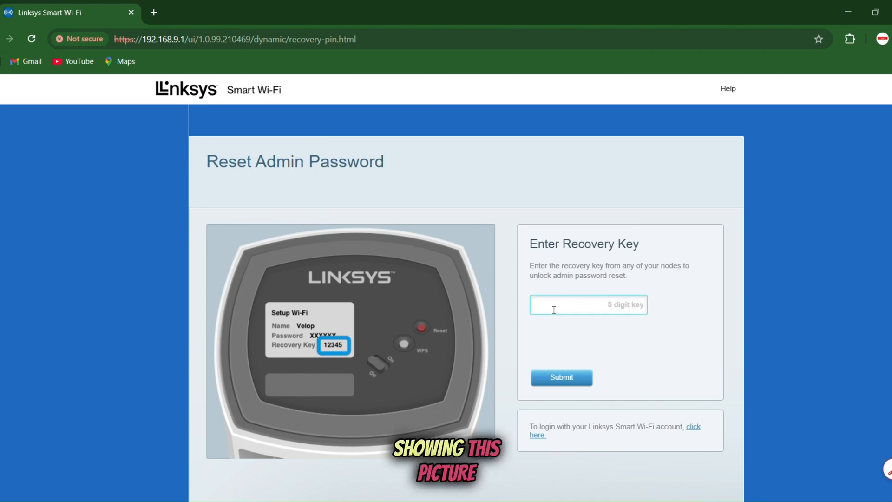
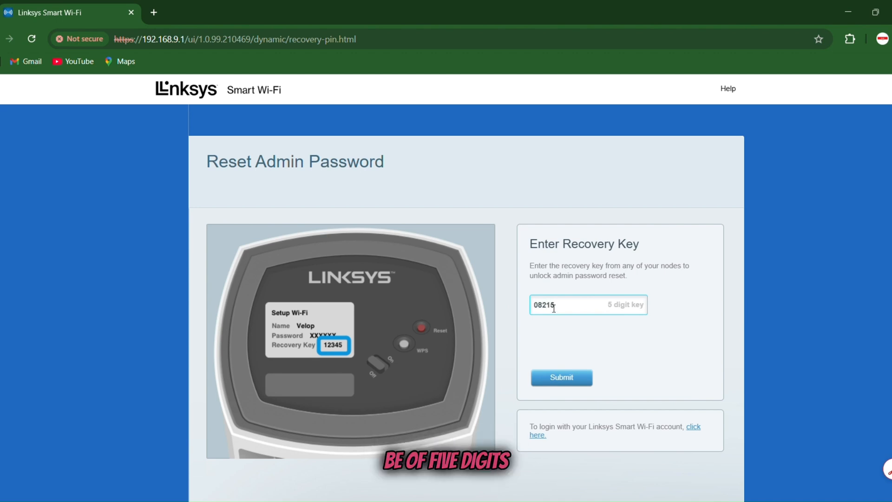
{"action": "key", "text": "Return"}
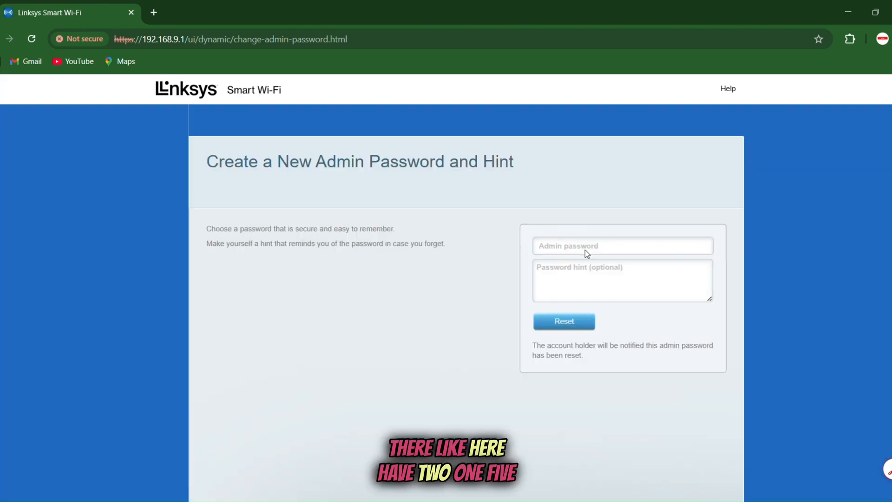
Try out a new admin password against the password requirements and clear the admin password field
{"action": "left_click", "coordinate": [585, 249]}
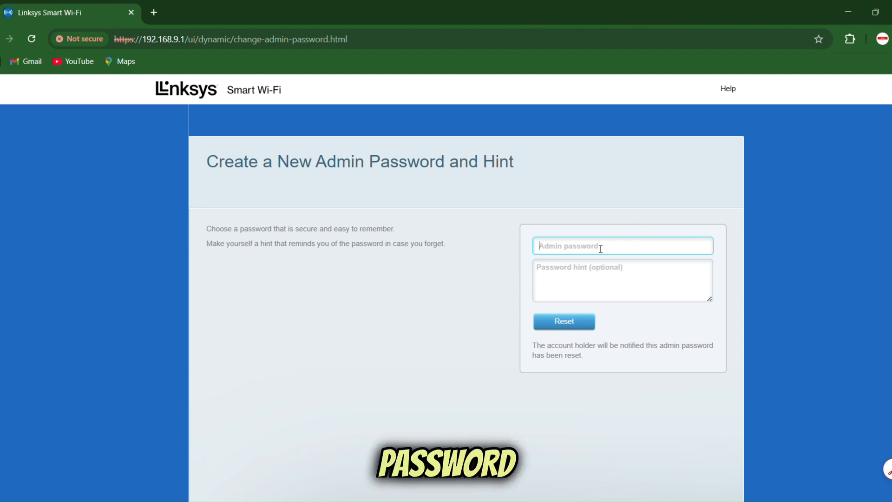
{"action": "type", "text": "••"}
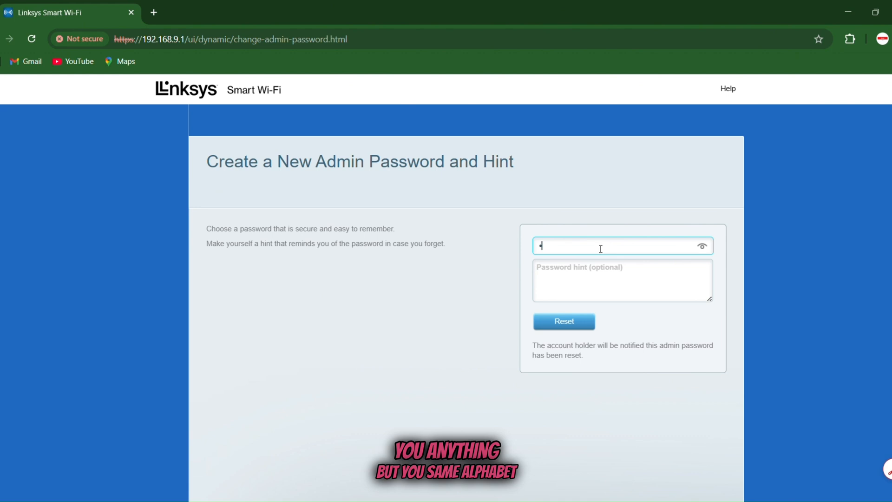
{"action": "type", "text": "••••"}
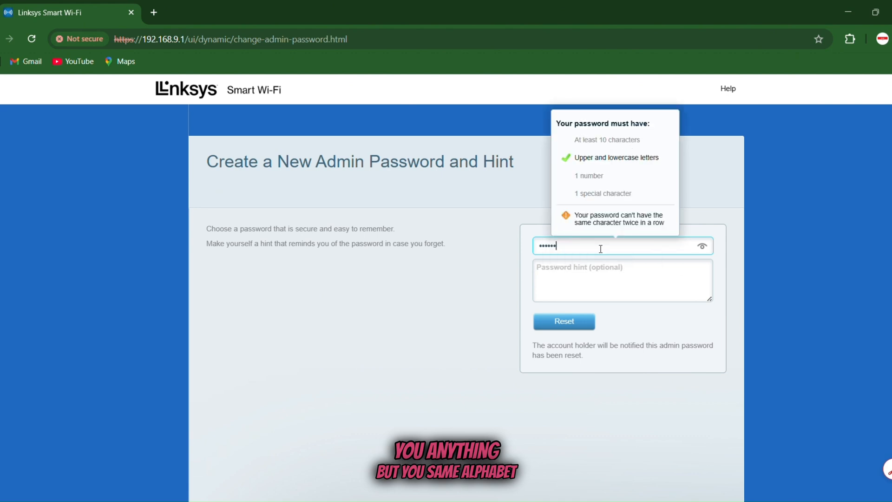
{"action": "type", "text": "••"}
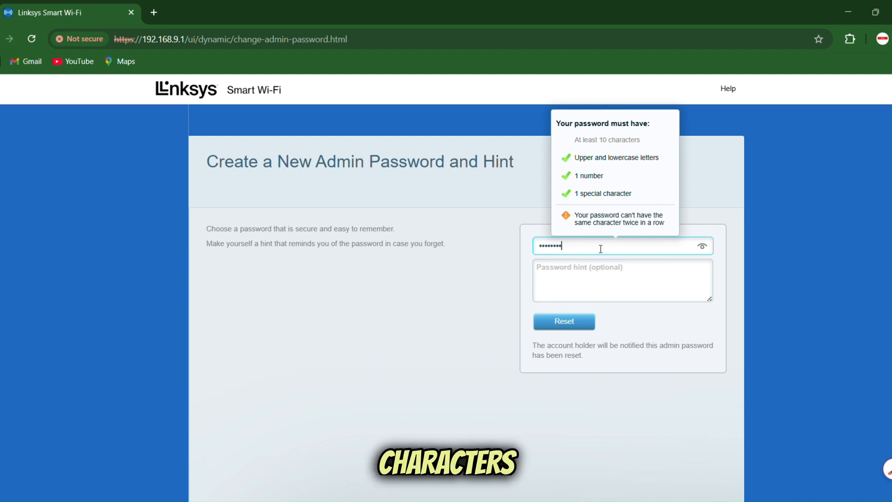
{"action": "type", "text": "••"}
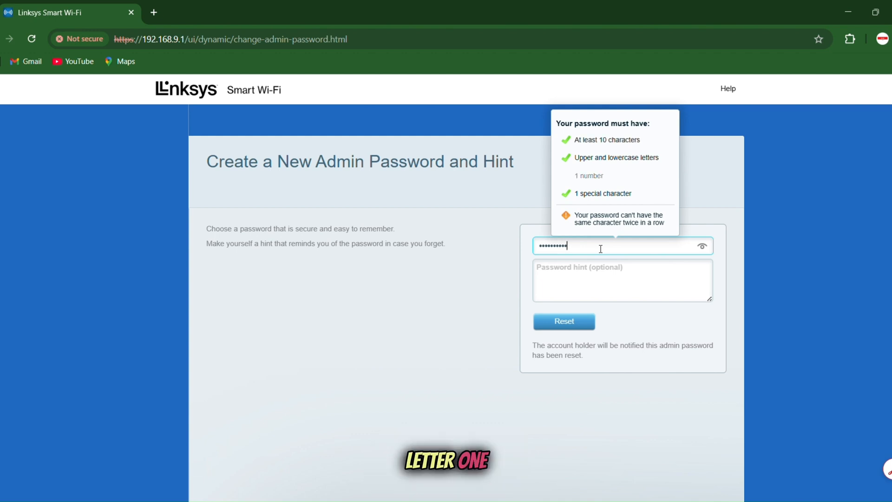
{"action": "type", "text": "1"}
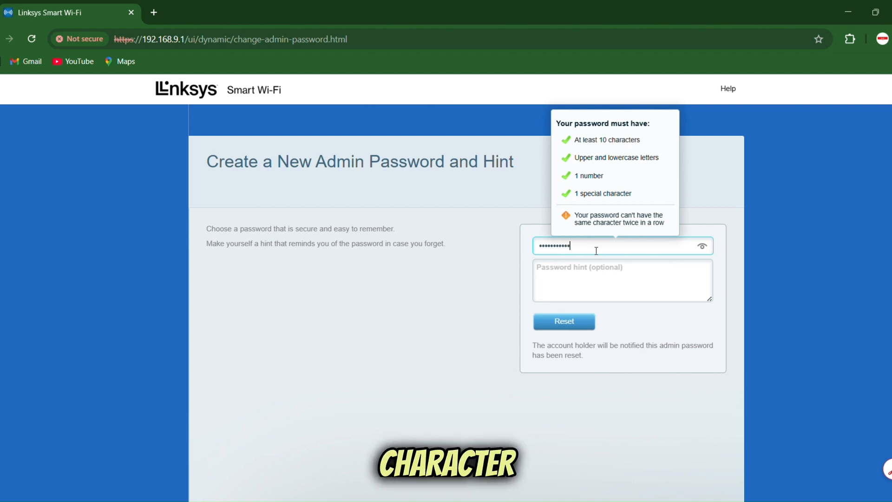
{"action": "left_click", "coordinate": [609, 286]}
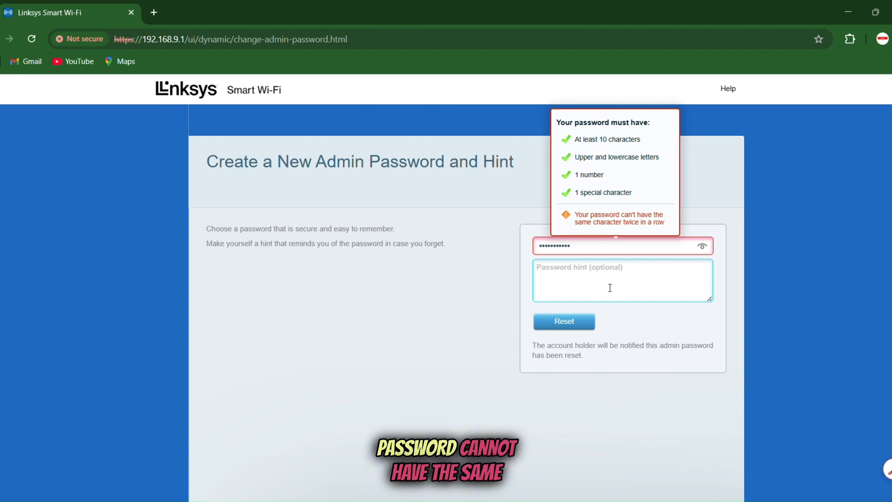
{"action": "left_click", "coordinate": [581, 251]}
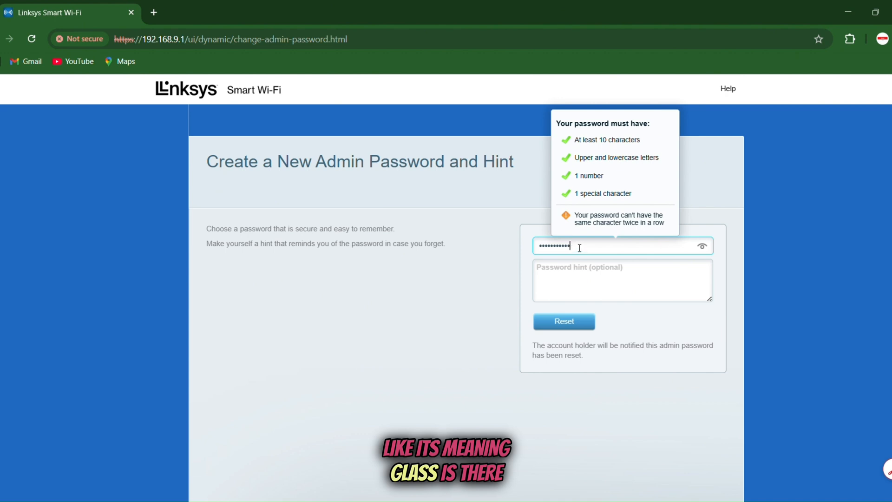
{"action": "key", "text": "ctrl+a"}
{"action": "key", "text": "BackSpace"}
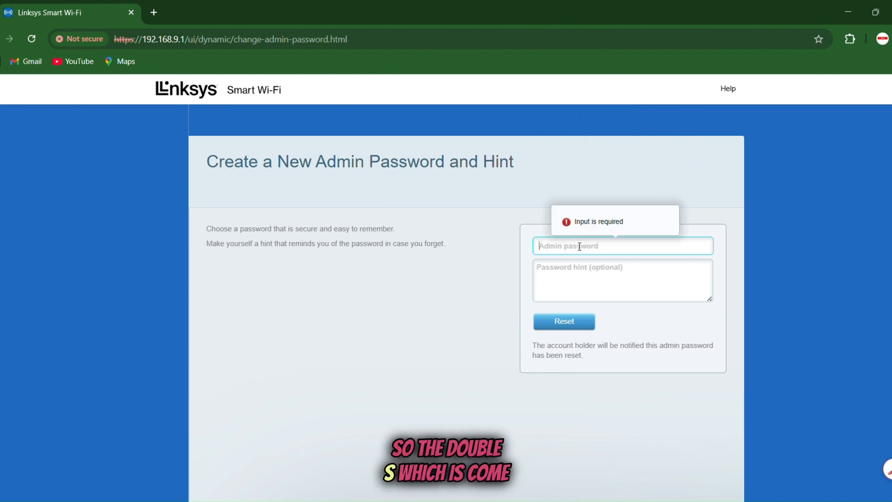
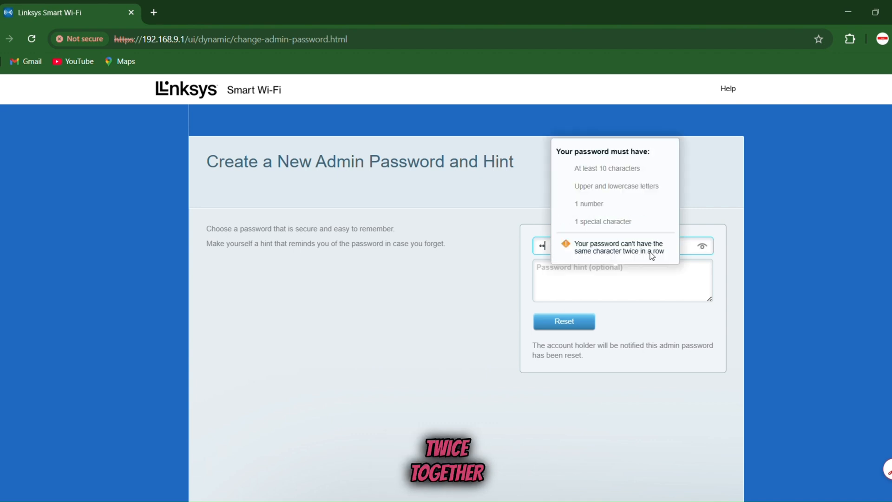
Try sample admin passwords with doubled letters in readable form and clear the admin password field
{"action": "left_click", "coordinate": [709, 250]}
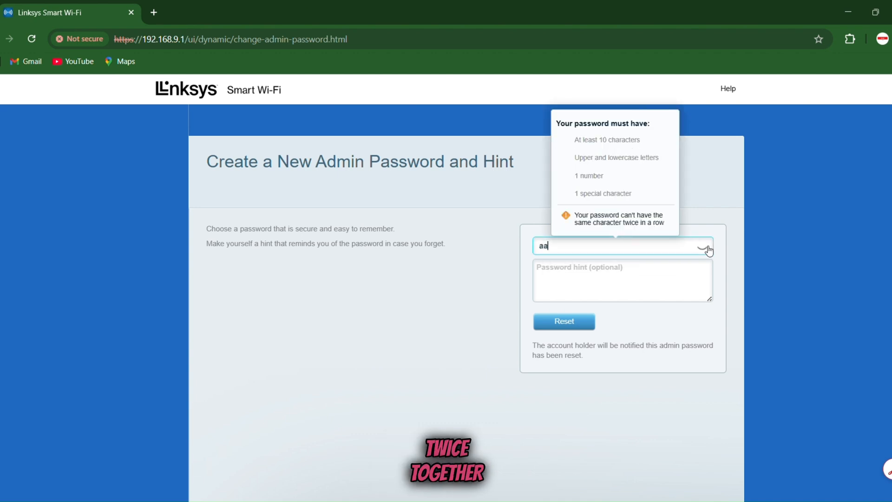
{"action": "key", "text": "BackSpace"}
{"action": "key", "text": "BackSpace"}
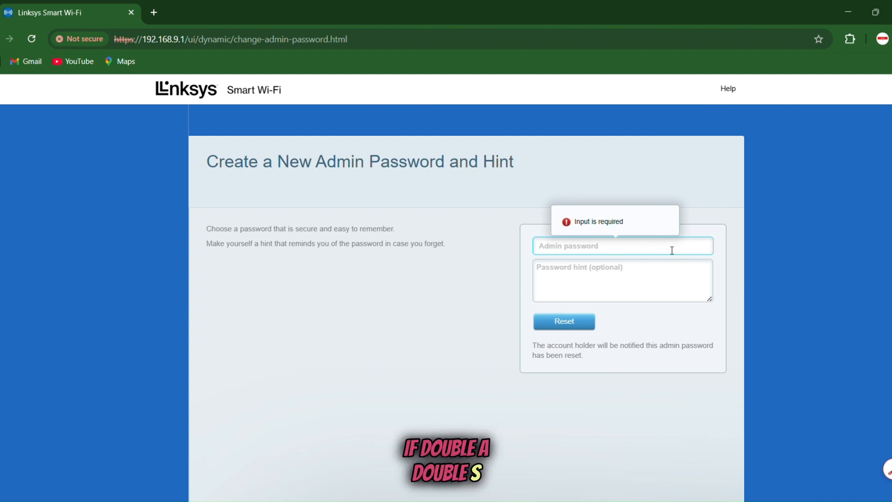
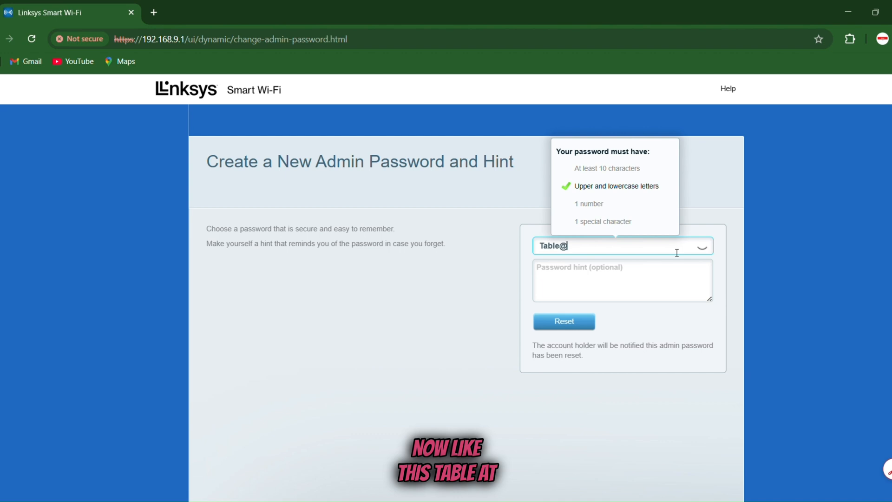
Try to reset the admin password with a new password and the hint "Dinning thing", and dismiss the resulting dialog
{"action": "left_click", "coordinate": [557, 274]}
{"action": "type", "text": "Dinni"}
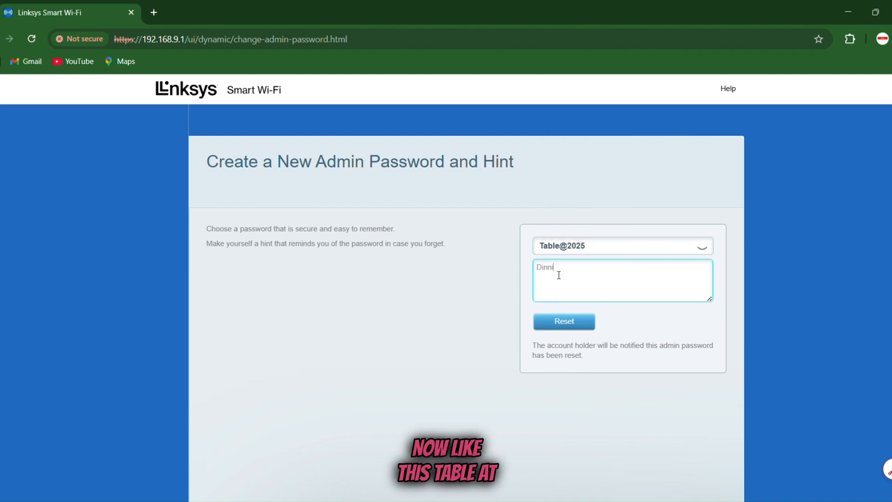
{"action": "type", "text": "ng thing"}
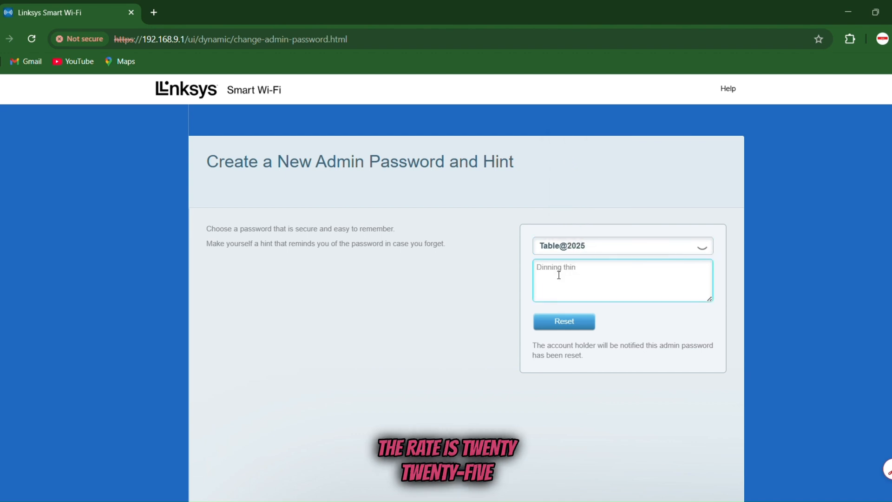
{"action": "left_click", "coordinate": [563, 321]}
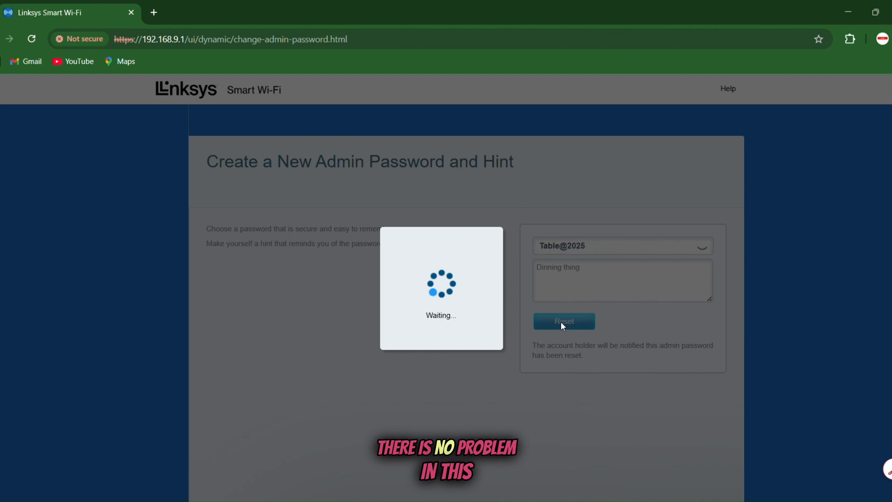
{"action": "left_click", "coordinate": [560, 320]}
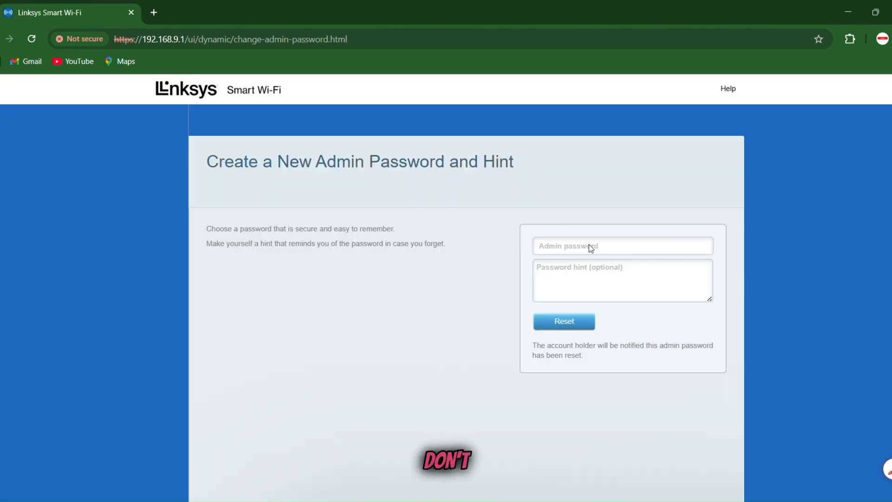
Reset the admin password by entering a new admin password with the hint "Anything"
{"action": "left_click", "coordinate": [593, 248]}
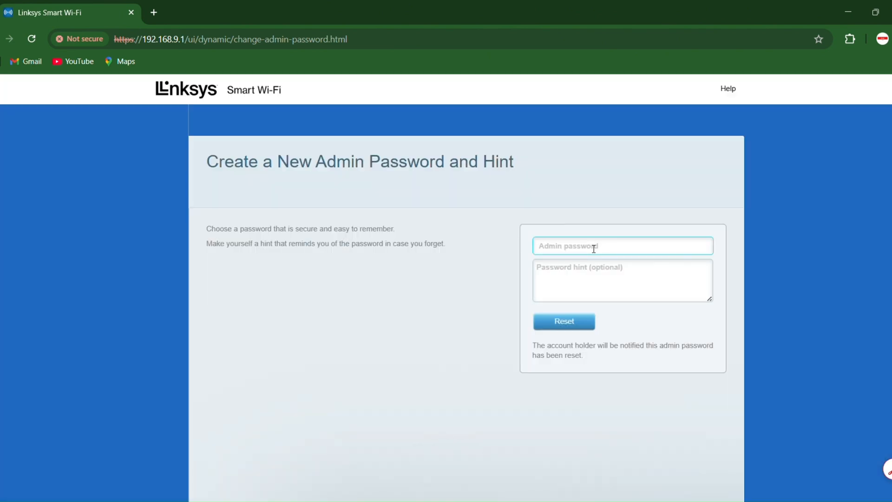
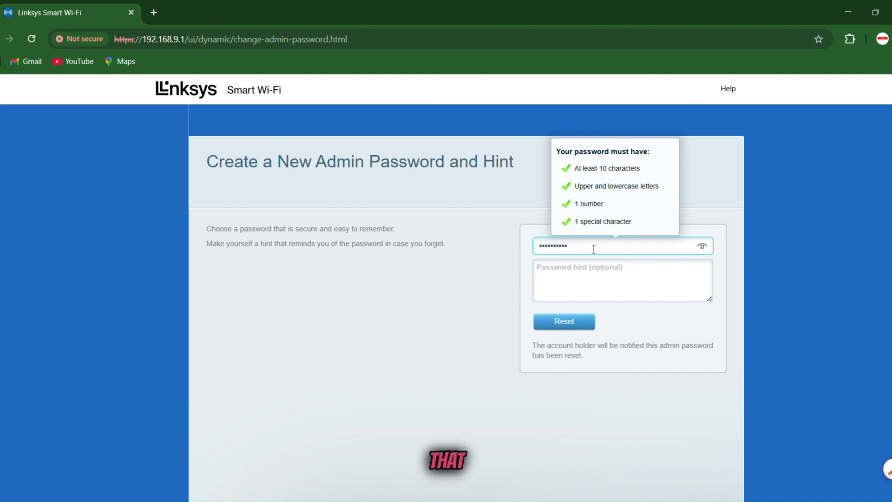
{"action": "left_click", "coordinate": [594, 264]}
{"action": "type", "text": "Anything"}
{"action": "left_click", "coordinate": [578, 321]}
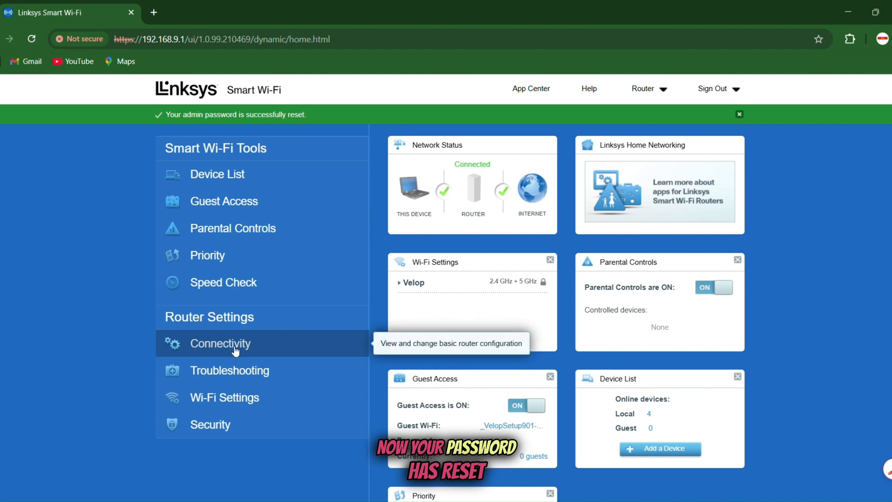
Open the IPv4 Internet Settings within the router's Connectivity settings
{"action": "left_click", "coordinate": [209, 348]}
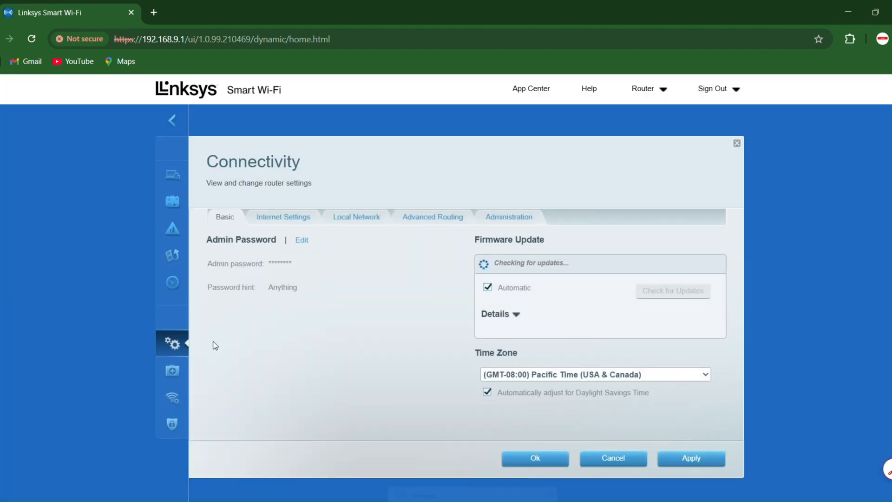
{"action": "left_click", "coordinate": [286, 218]}
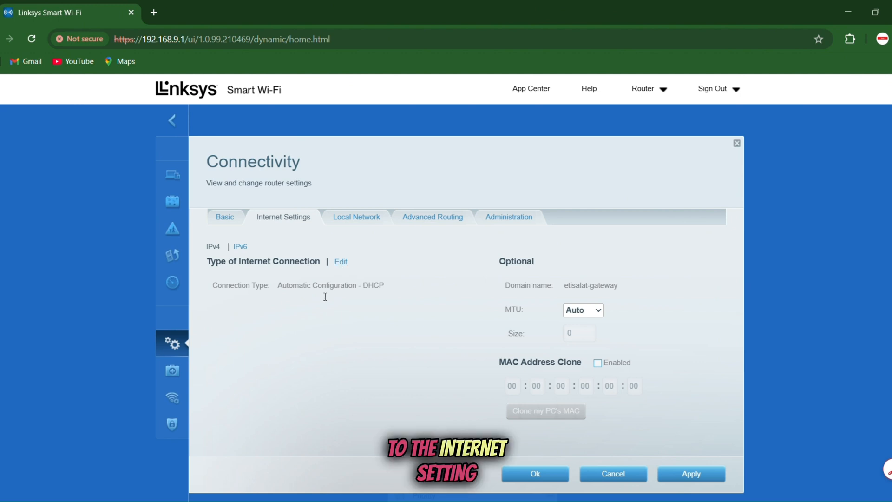
Open the IPv4 internet connection type for editing and set it to PPPoE
{"action": "left_click", "coordinate": [341, 261]}
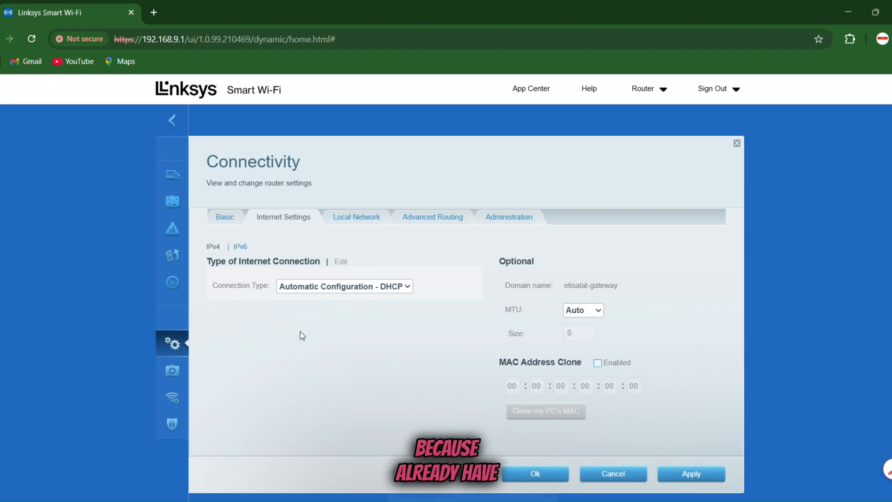
{"action": "left_click", "coordinate": [353, 291]}
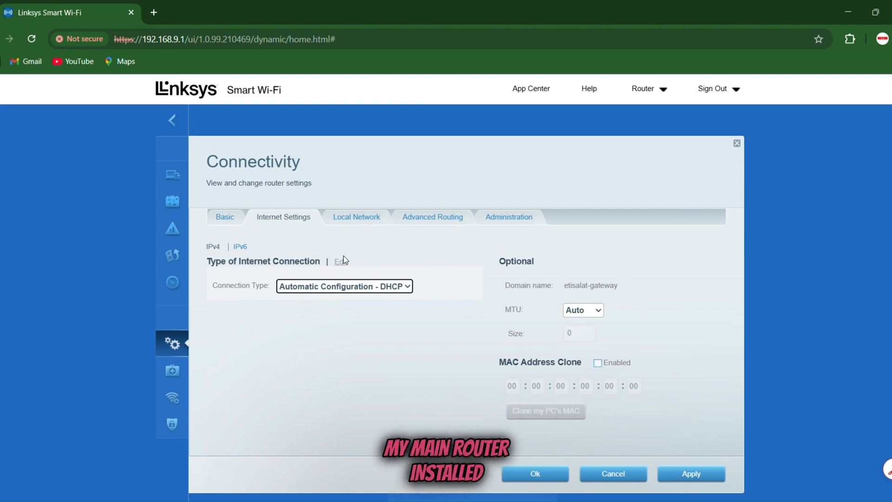
{"action": "left_click", "coordinate": [376, 283]}
{"action": "left_click", "coordinate": [324, 324]}
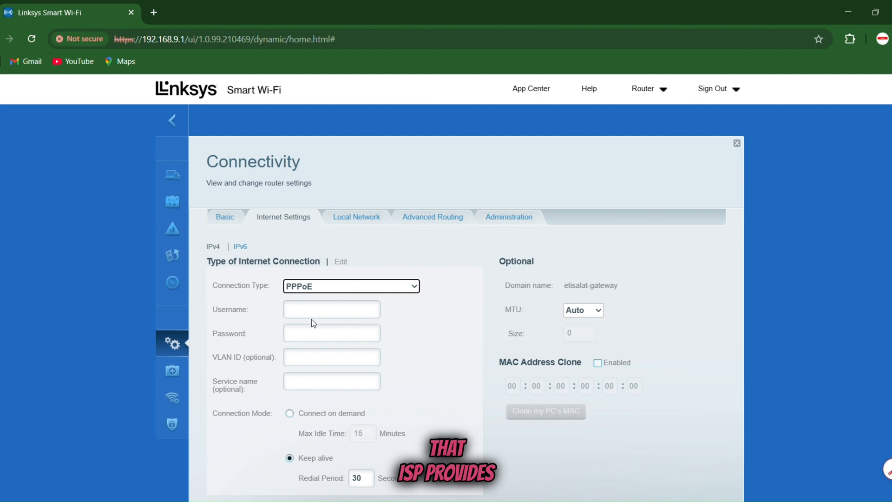
Fill in a sample username and account password for the PPPoE connection
{"action": "left_click", "coordinate": [334, 315]}
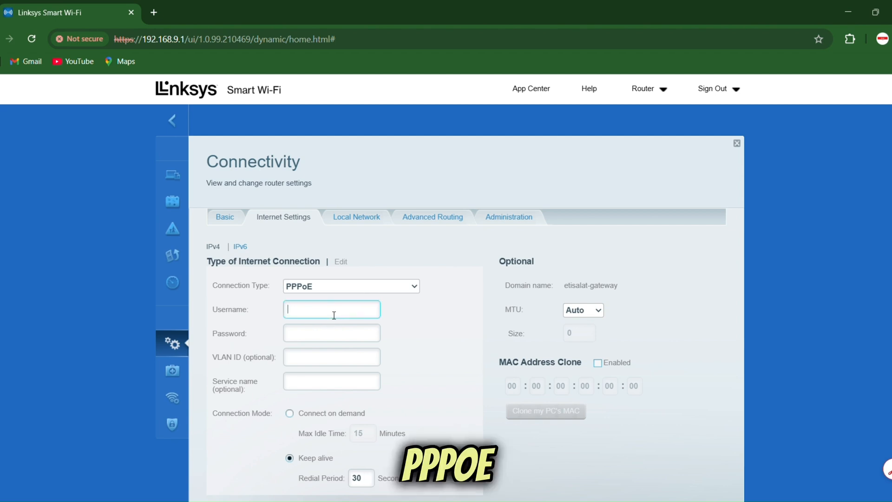
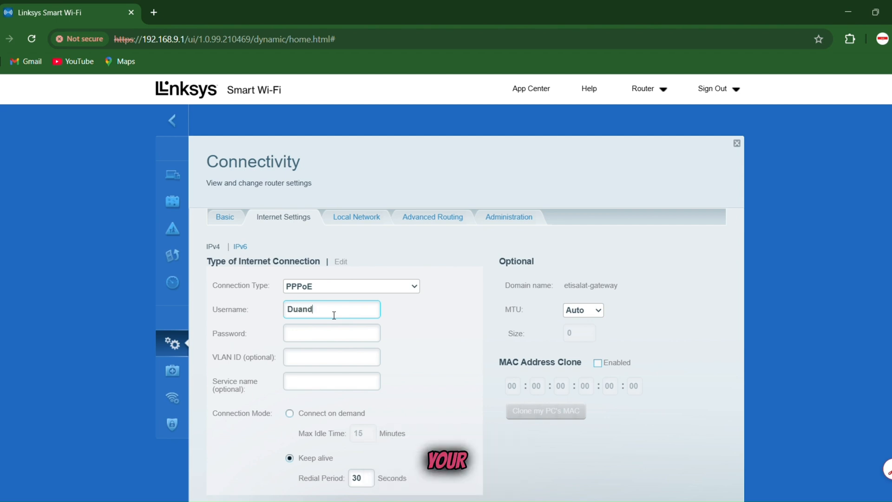
{"action": "key", "text": "BackSpace"}
{"action": "key", "text": "BackSpace"}
{"action": "key", "text": "BackSpace"}
{"action": "key", "text": "BackSpace"}
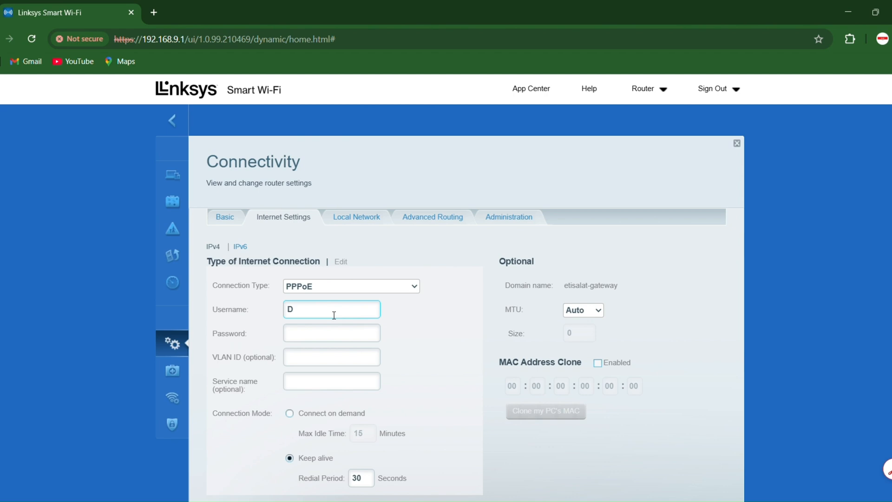
{"action": "key", "text": "BackSpace"}
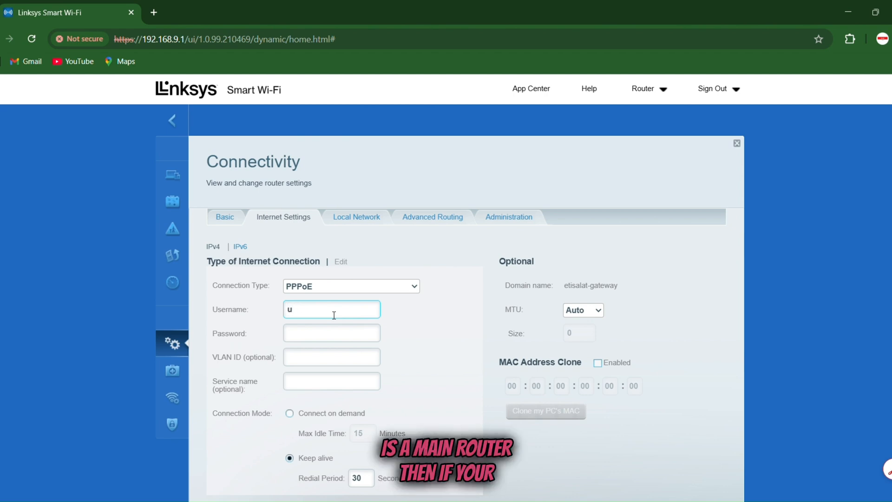
{"action": "key", "text": "Tab"}
{"action": "key", "text": "Tab"}
Try sample VLAN IDs such as 24 and 27 for the PPPoE connection and clear the VLAN ID
{"action": "type", "text": "2"}
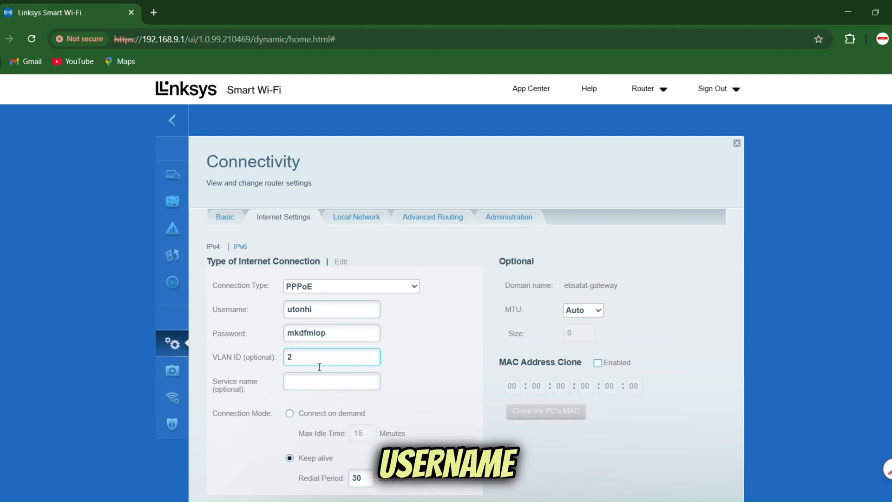
{"action": "type", "text": "2"}
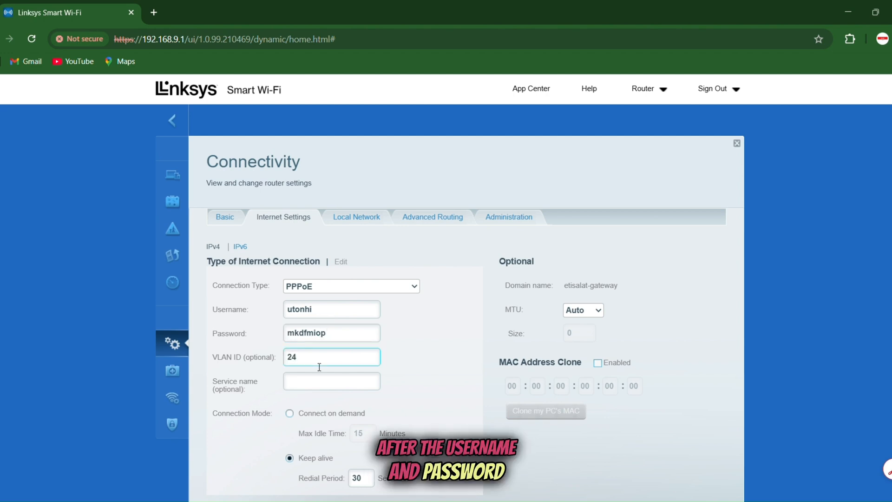
{"action": "key", "text": "BackSpace"}
{"action": "key", "text": "BackSpace"}
{"action": "type", "text": "27"}
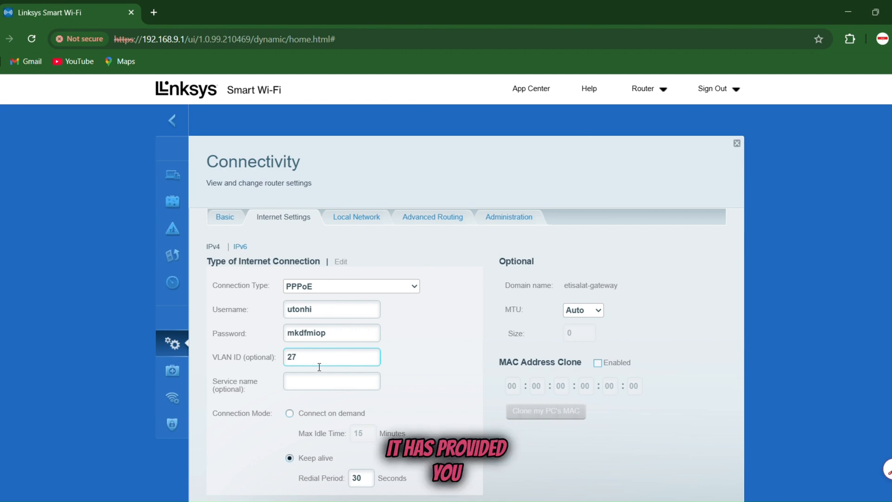
{"action": "type", "text": "3"}
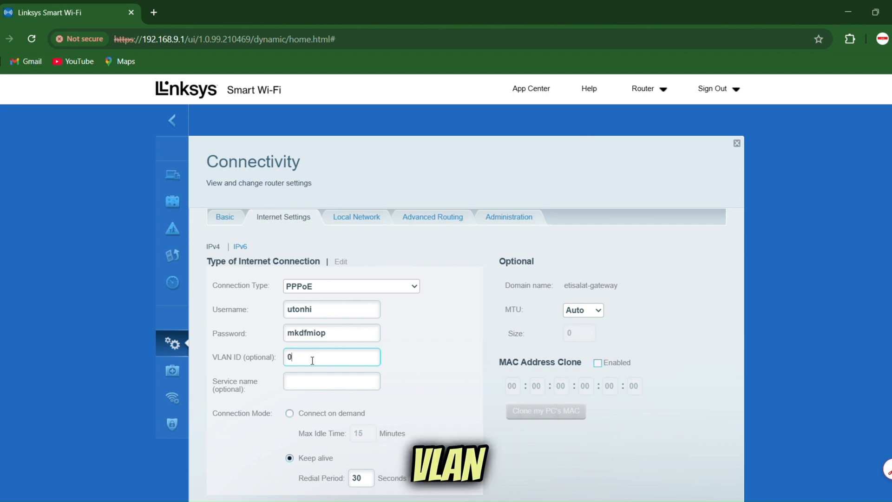
{"action": "key", "text": "BackSpace"}
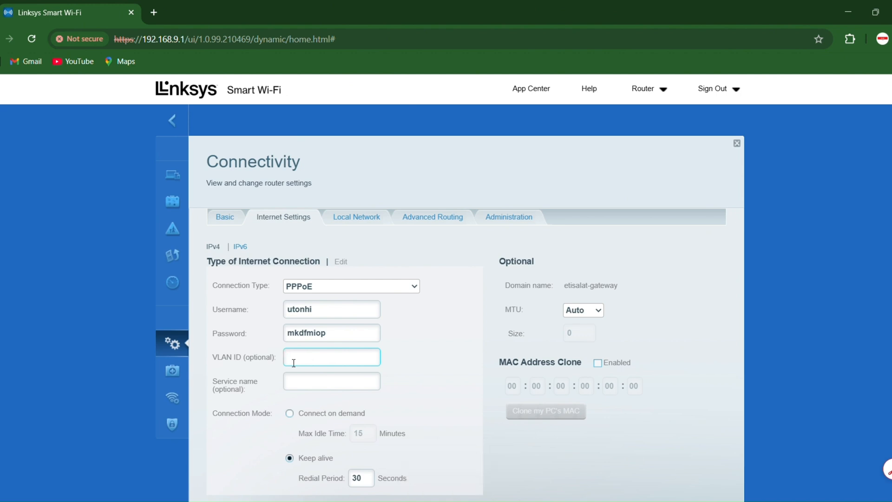
Switch the IPv4 connection type back to Automatic Configuration - DHCP
{"action": "scroll", "coordinate": [375, 419], "scroll_direction": "down", "scroll_amount": 2}
{"action": "scroll", "coordinate": [375, 421], "scroll_direction": "down", "scroll_amount": 1}
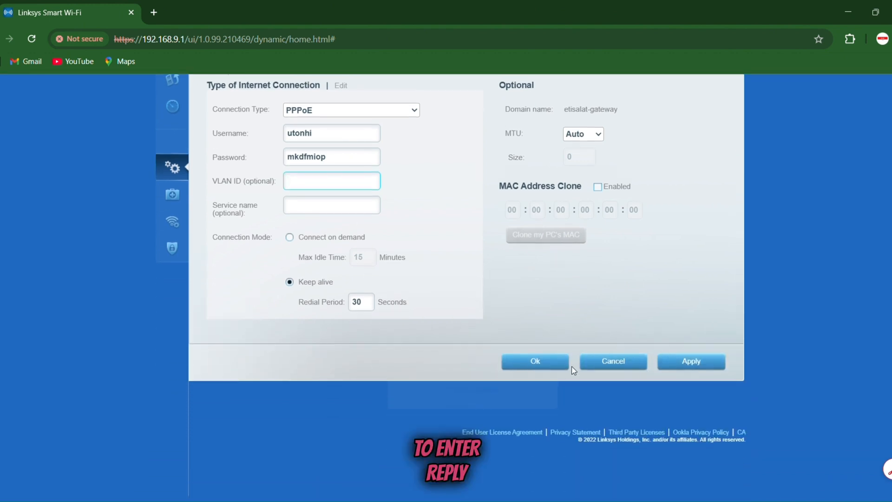
{"action": "scroll", "coordinate": [486, 384], "scroll_direction": "up", "scroll_amount": 1}
{"action": "scroll", "coordinate": [484, 380], "scroll_direction": "up", "scroll_amount": 2}
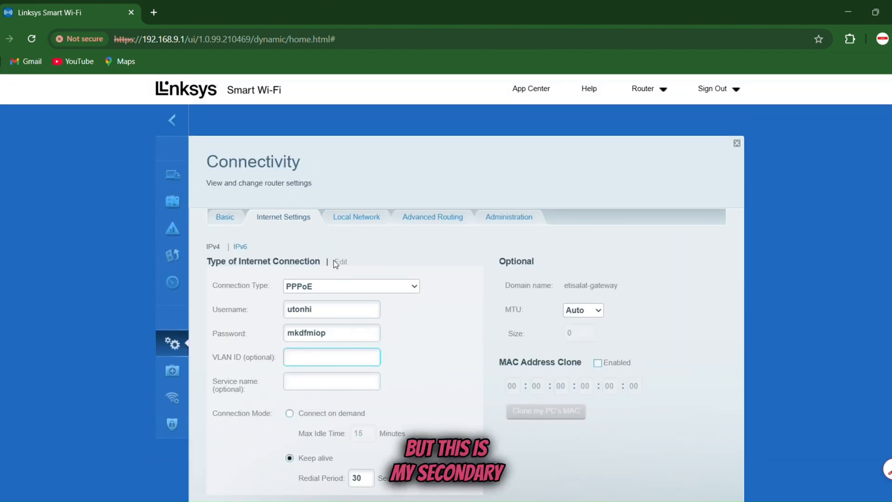
{"action": "left_click", "coordinate": [358, 285]}
{"action": "left_click", "coordinate": [344, 302]}
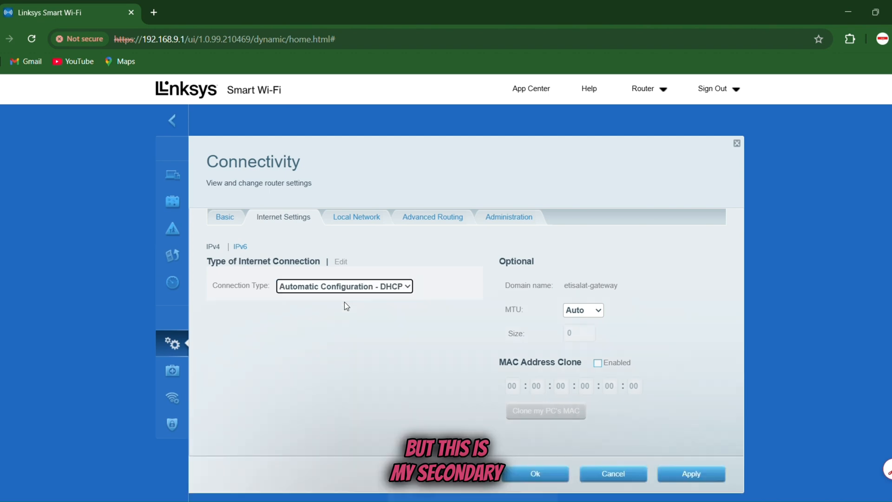
Review the Local Network router details in editable form, along with the Advanced Routing and Administration settings
{"action": "left_click", "coordinate": [367, 225]}
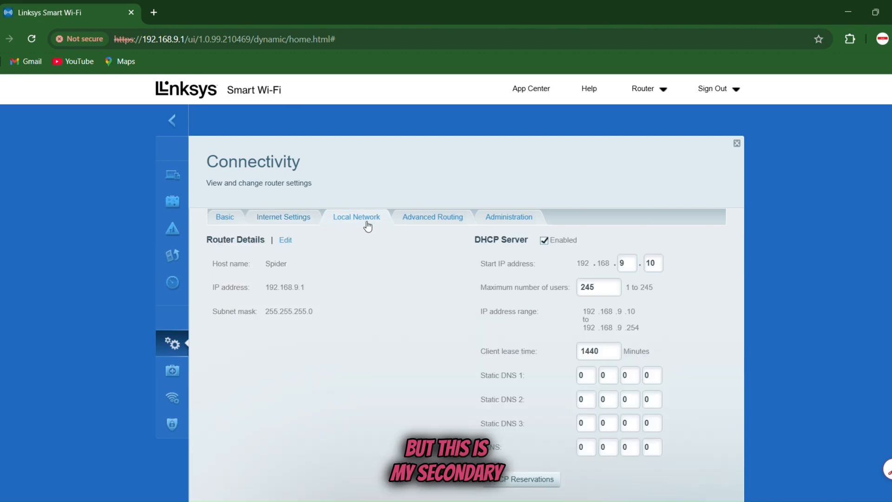
{"action": "left_click", "coordinate": [285, 239]}
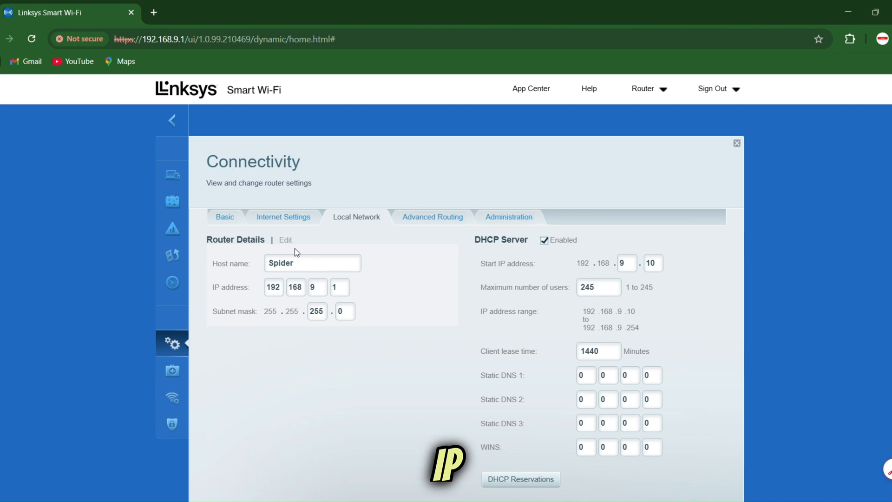
{"action": "left_click", "coordinate": [416, 222]}
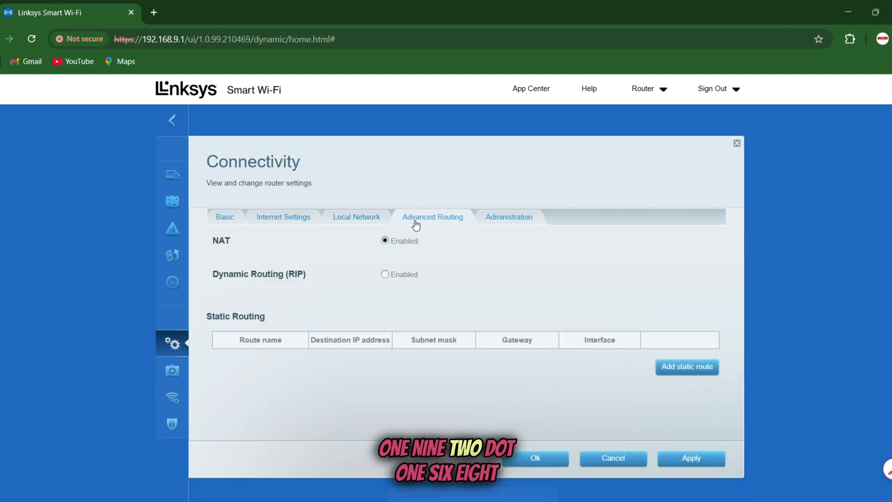
{"action": "left_click", "coordinate": [489, 219]}
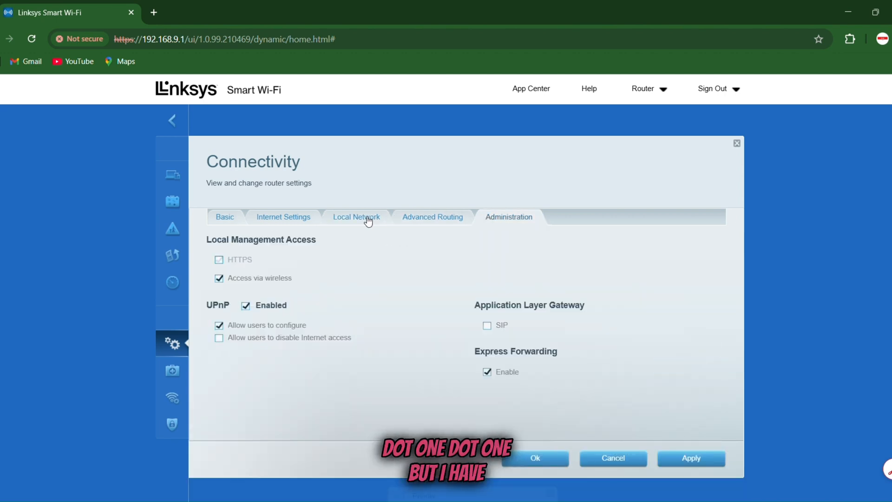
Check the firmware update details of the router node in the Basic connectivity settings and collapse them again
{"action": "left_click", "coordinate": [237, 217]}
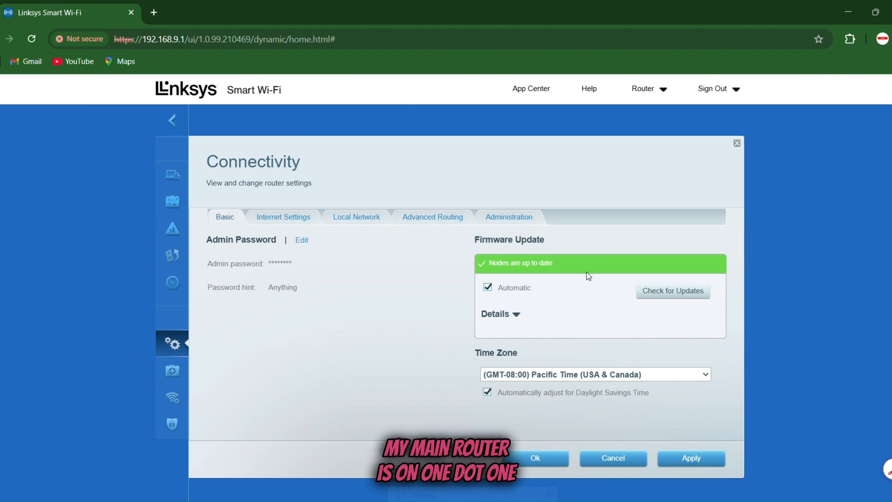
{"action": "left_click", "coordinate": [516, 314]}
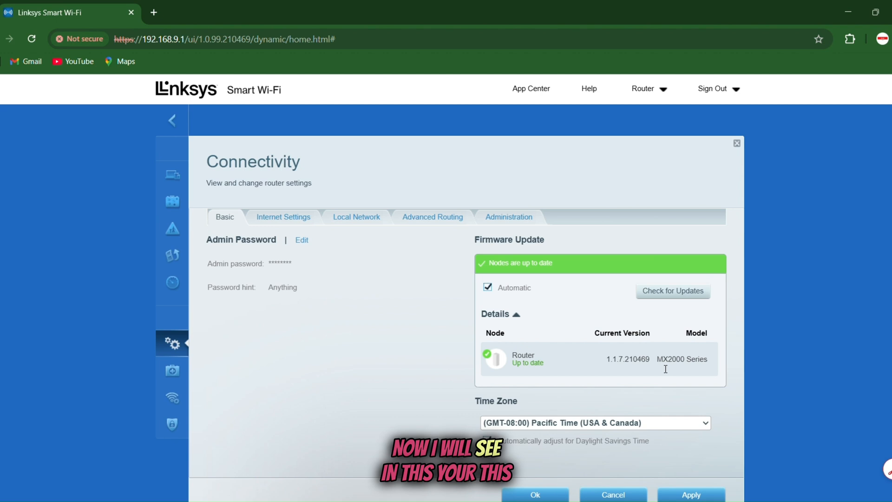
{"action": "left_click", "coordinate": [515, 316]}
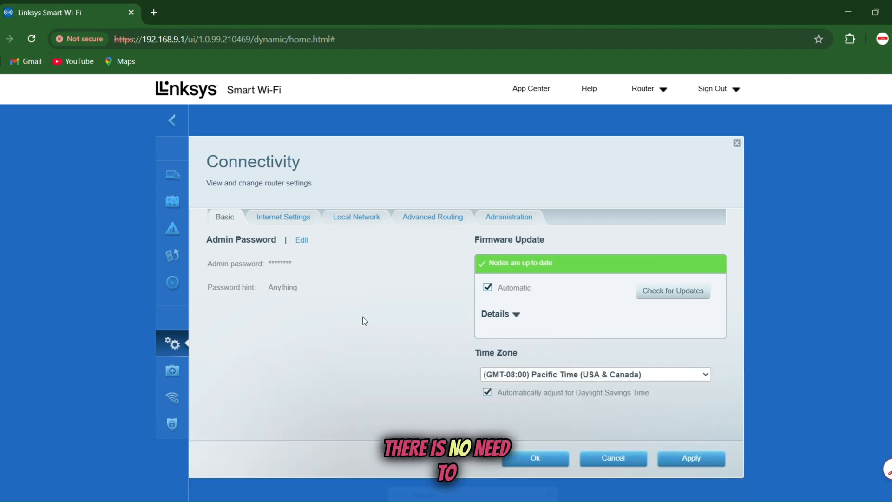
Open the Wi-Fi Settings and view the wireless network and Wi-Fi Protected Setup options
{"action": "left_click", "coordinate": [171, 400]}
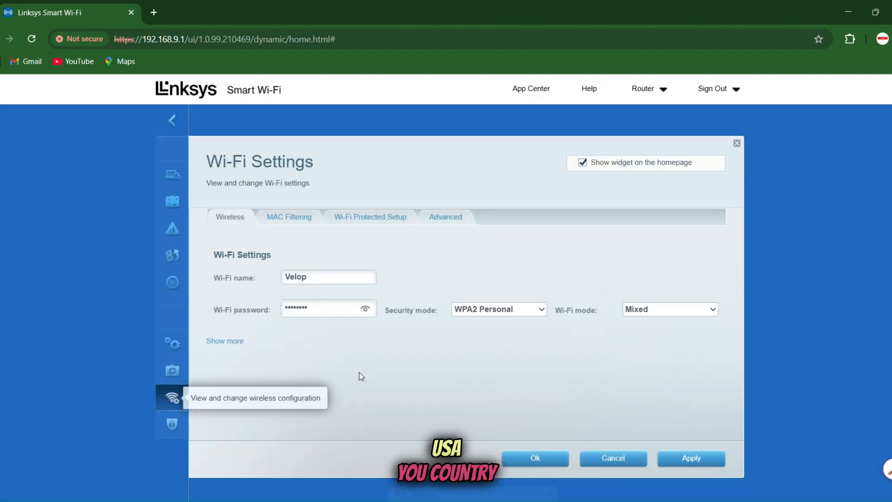
{"action": "left_click", "coordinate": [339, 280]}
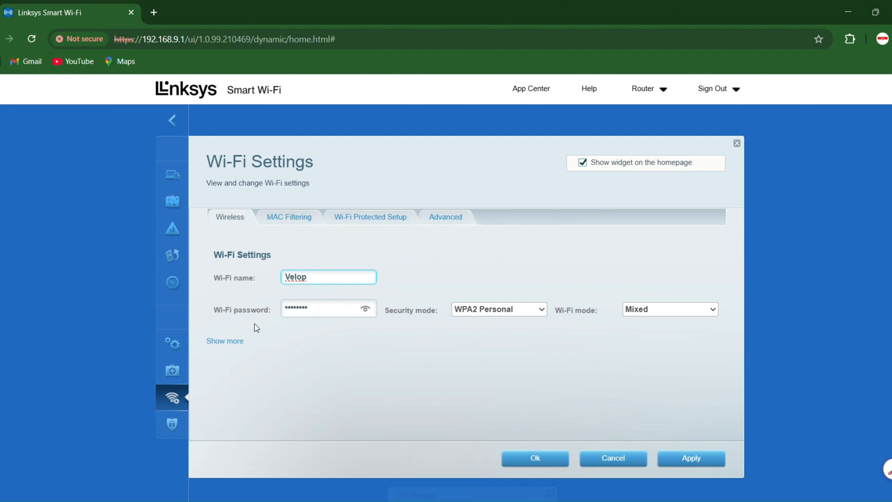
{"action": "left_click", "coordinate": [380, 222]}
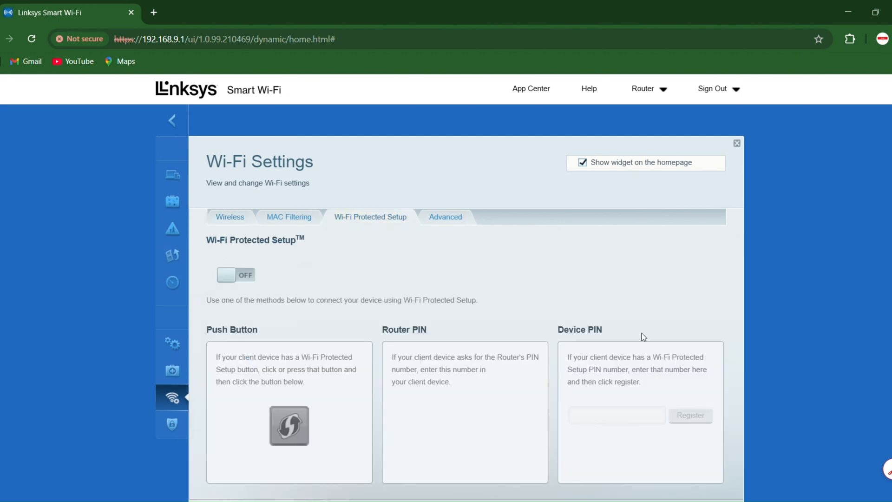
Show the separate wireless band settings and rename the 5 GHz network as Velop-5G
{"action": "left_click", "coordinate": [242, 217]}
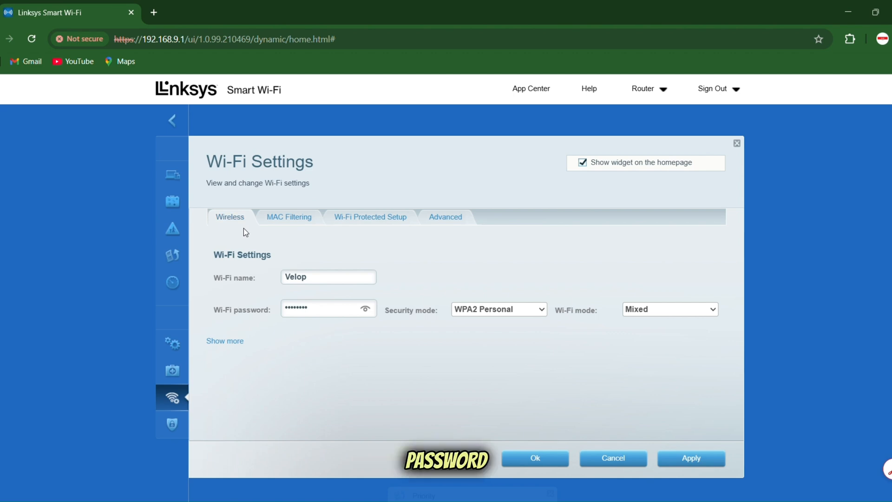
{"action": "left_click", "coordinate": [225, 342]}
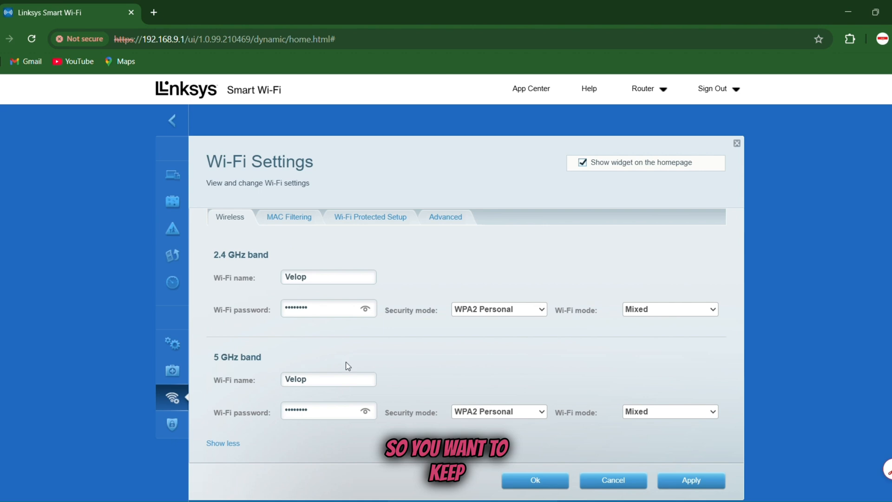
{"action": "left_click", "coordinate": [331, 384]}
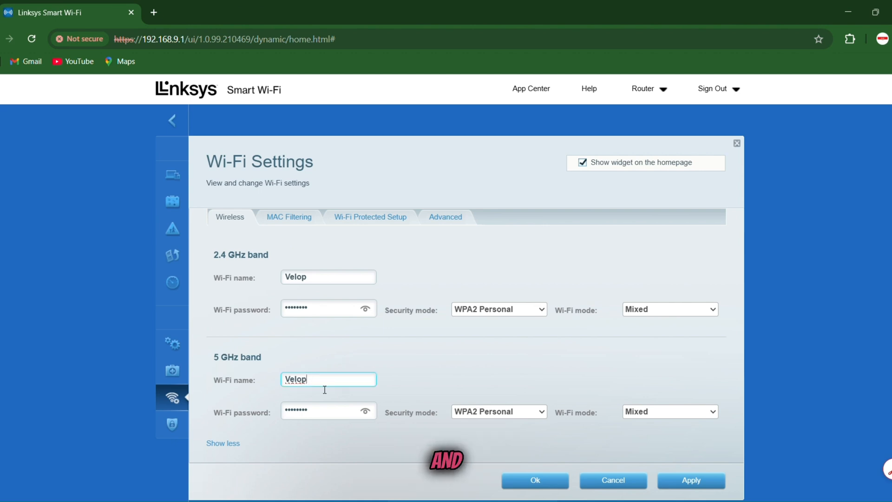
{"action": "type", "text": "-"}
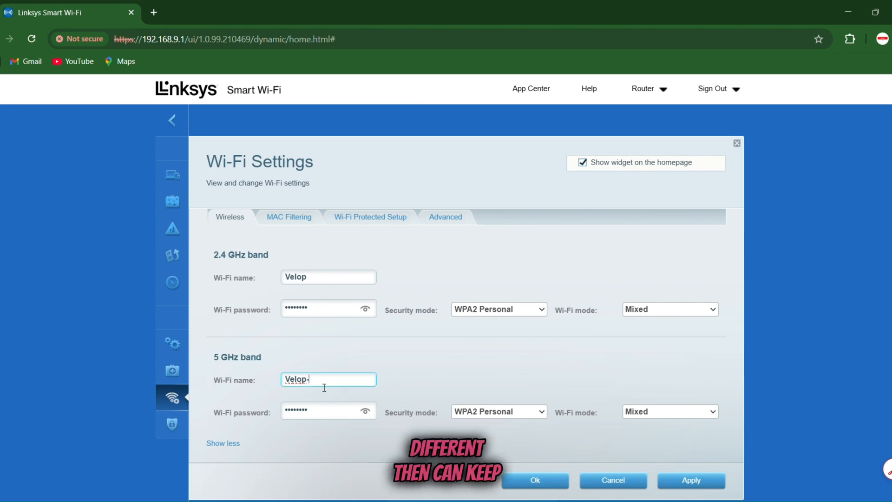
{"action": "type", "text": "5G"}
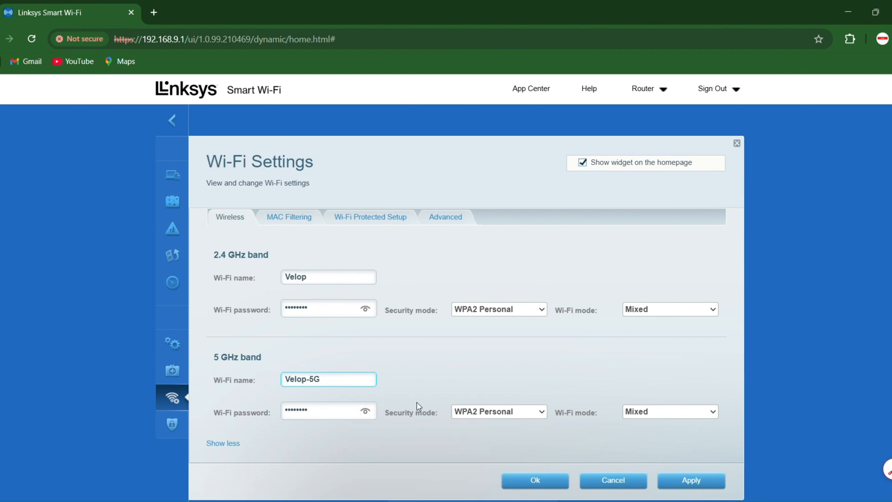
Apply the Wi-Fi changes with different names for the two bands and confirm the settings update
{"action": "left_click", "coordinate": [690, 478]}
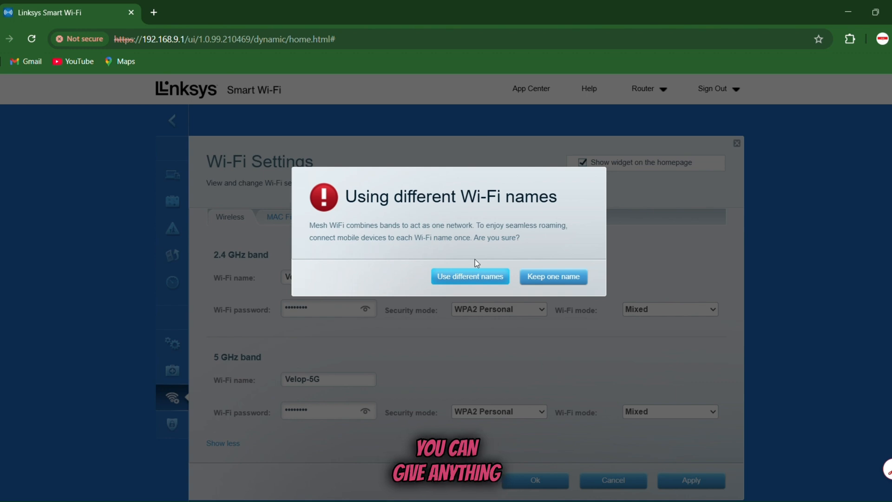
{"action": "left_click", "coordinate": [496, 282]}
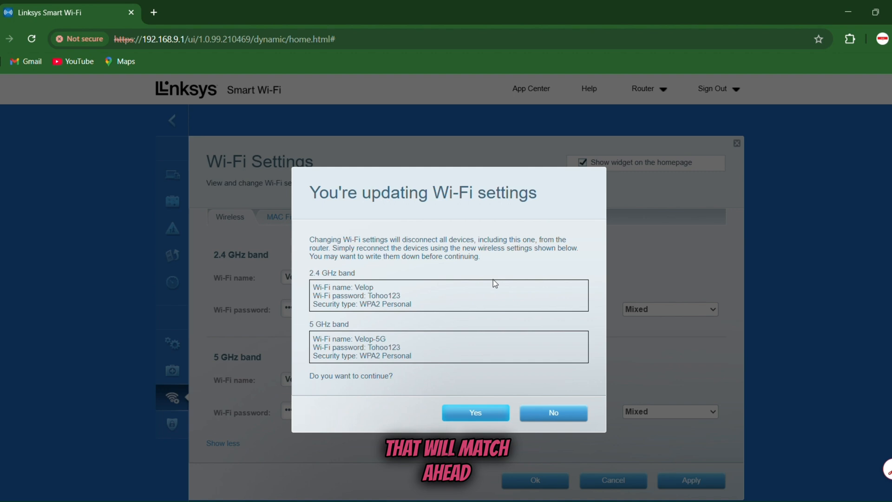
{"action": "left_click", "coordinate": [498, 411]}
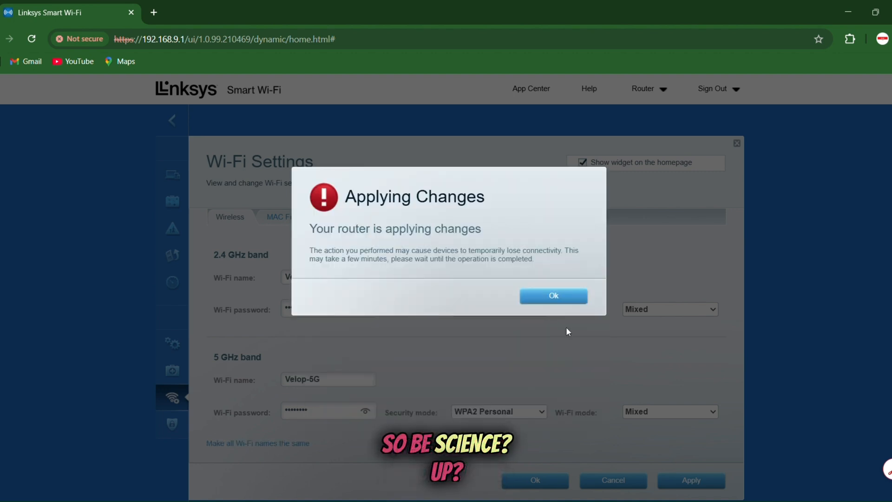
{"action": "left_click", "coordinate": [548, 296]}
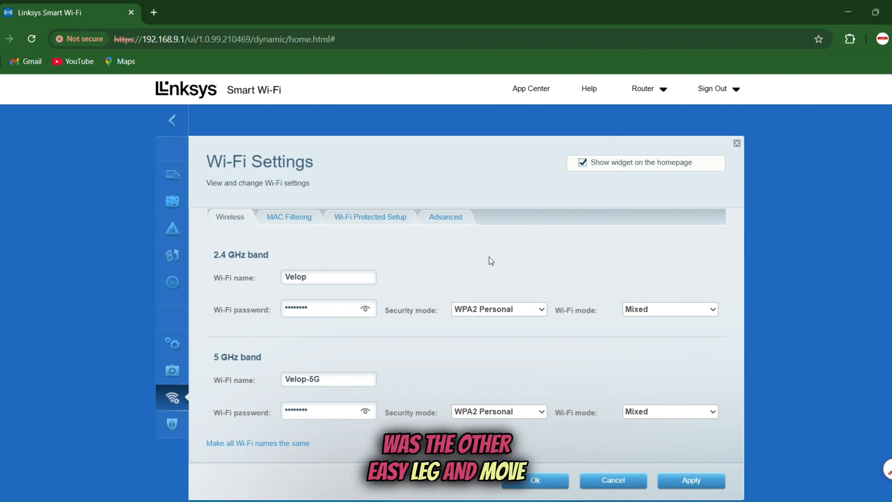
Review the Advanced, Wi-Fi Protected Setup and MAC Filtering options of the Wi-Fi Settings, and return to the Wireless settings
{"action": "left_click", "coordinate": [464, 219]}
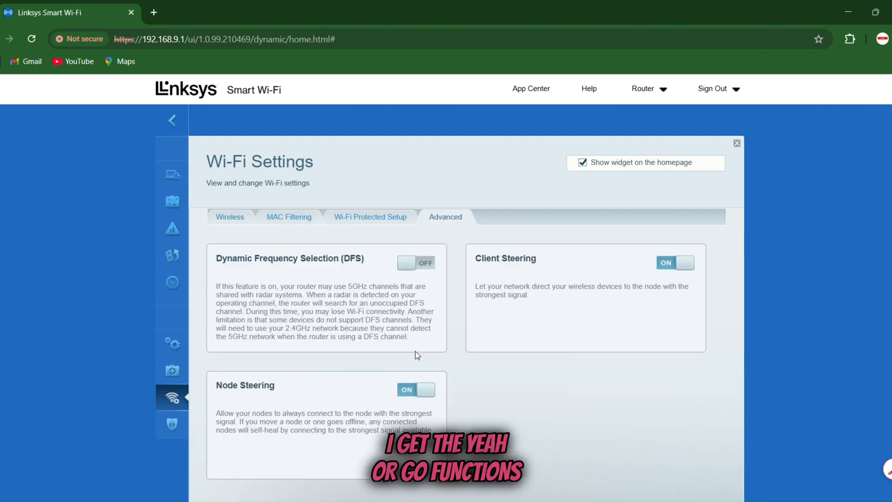
{"action": "left_click", "coordinate": [389, 227]}
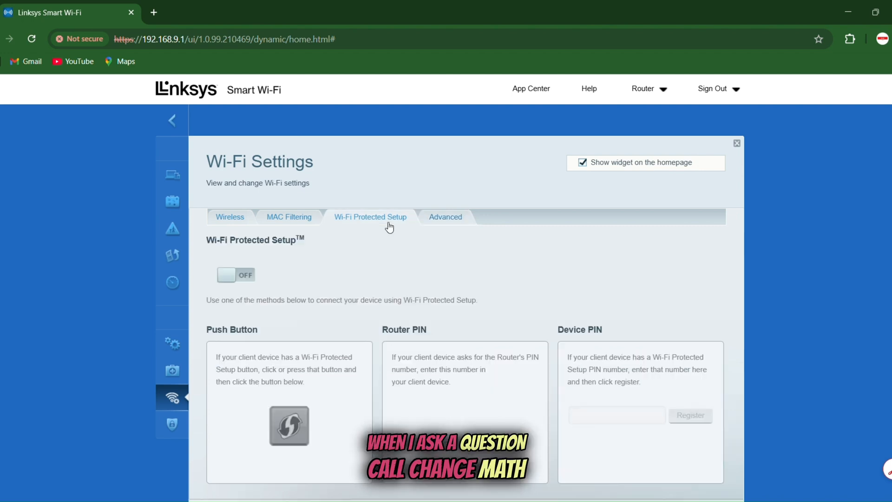
{"action": "left_click", "coordinate": [284, 227]}
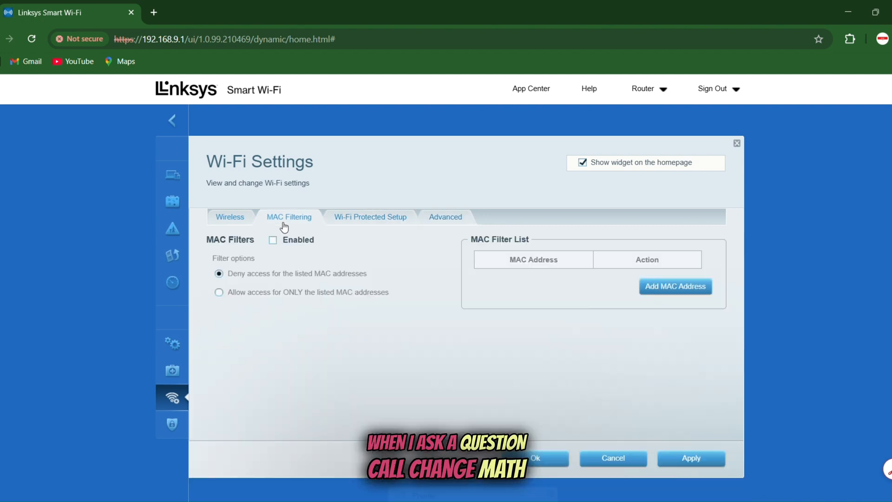
{"action": "left_click", "coordinate": [232, 228]}
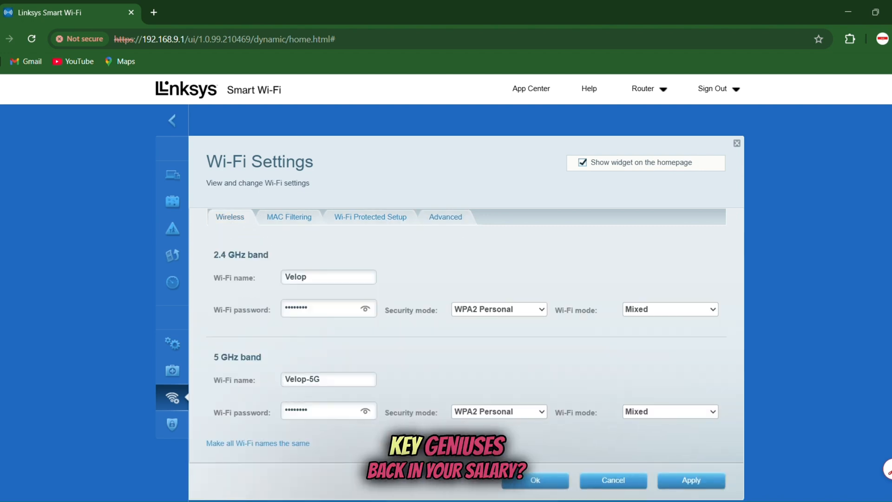